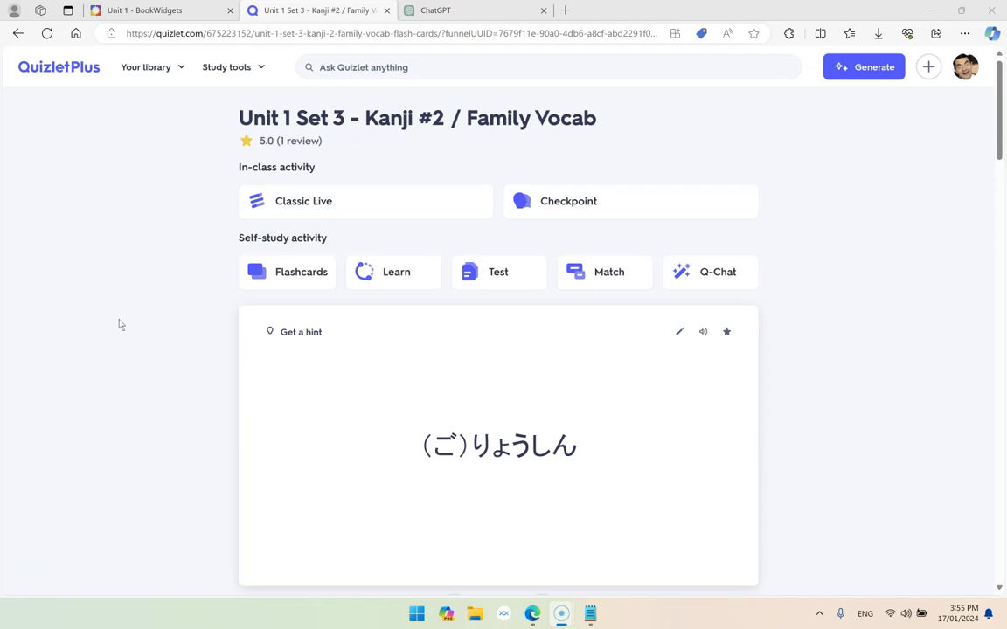
Export the Unit 1 Set 3 Kanji #2 / Family Vocab set and copy its terms and definitions as text
scroll(121, 324, down, 1)
scroll(120, 324, up, 1)
scroll(120, 324, down, 2)
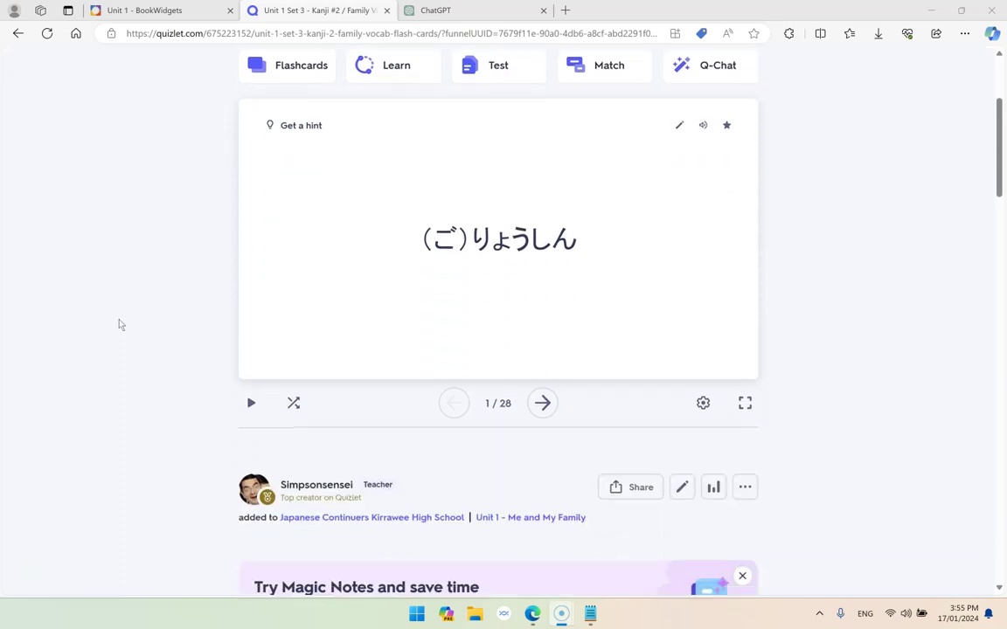
scroll(120, 324, down, 1)
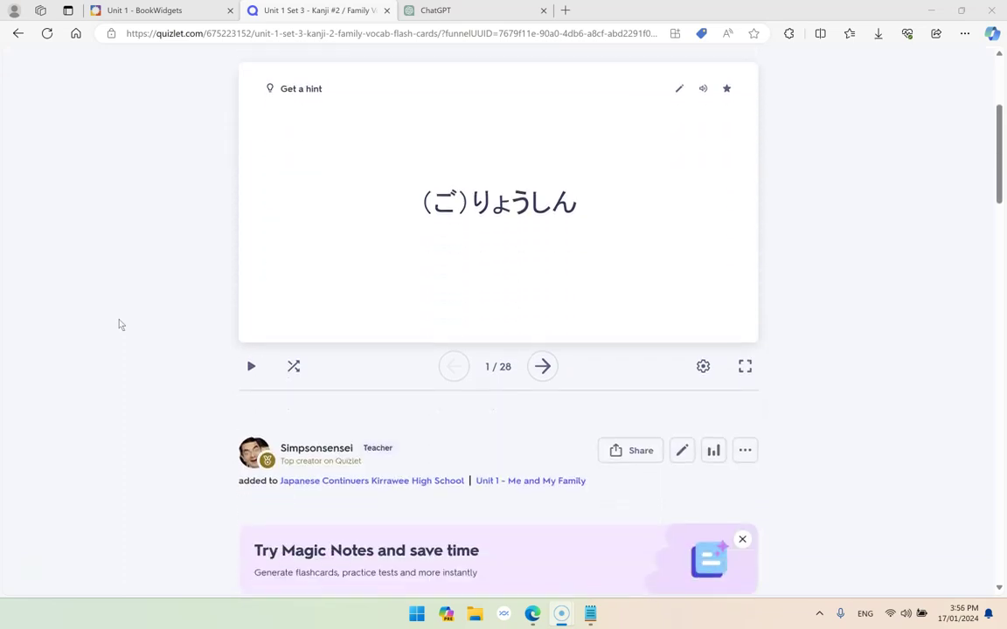
click(744, 451)
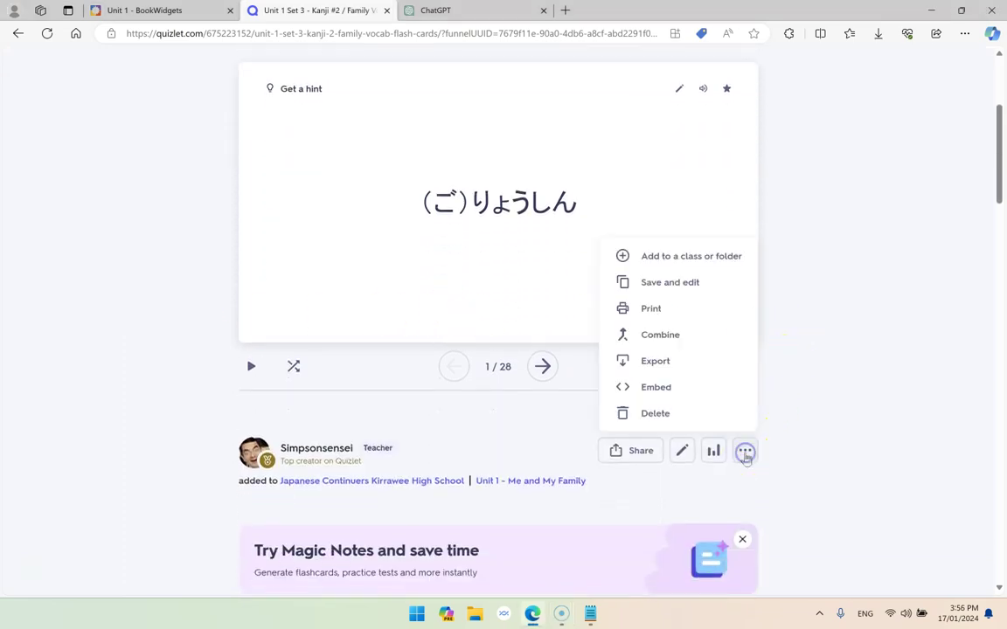
click(657, 362)
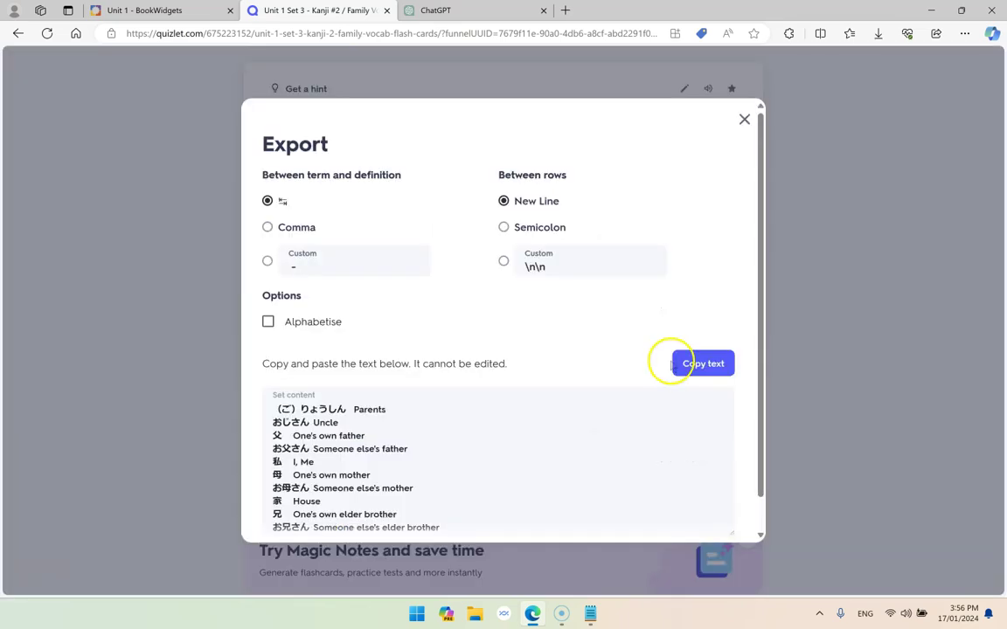
click(699, 366)
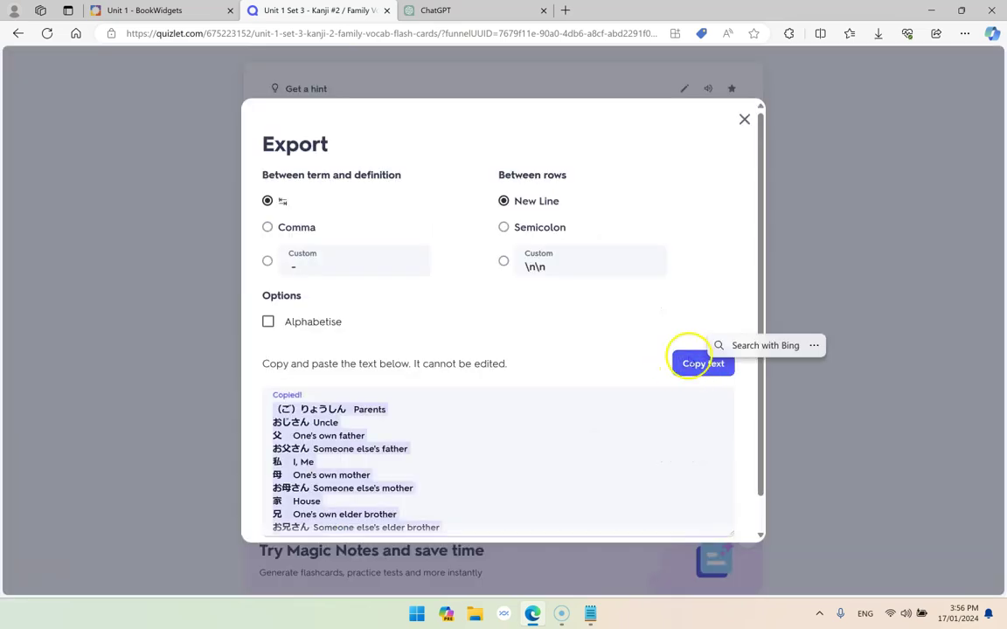
Switch to ChatGPT and paste the copied vocabulary list into a new chat message
click(437, 11)
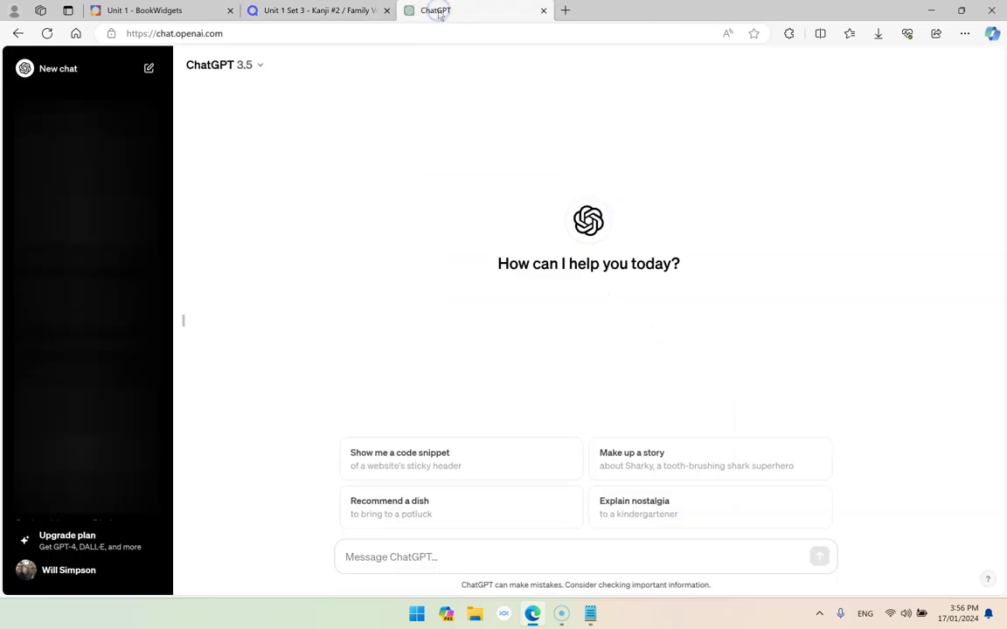
right_click(359, 557)
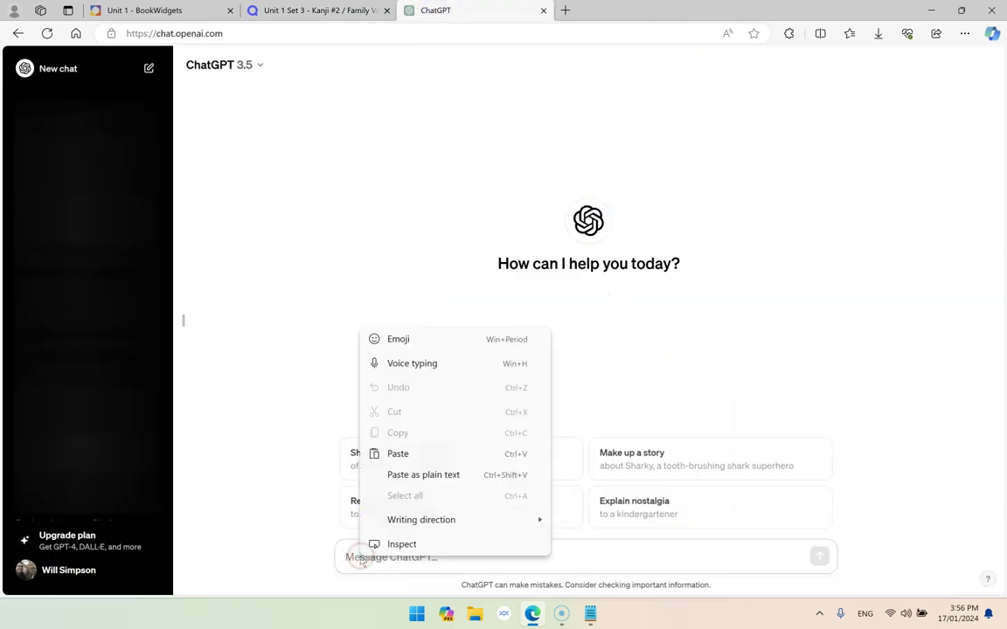
click(407, 453)
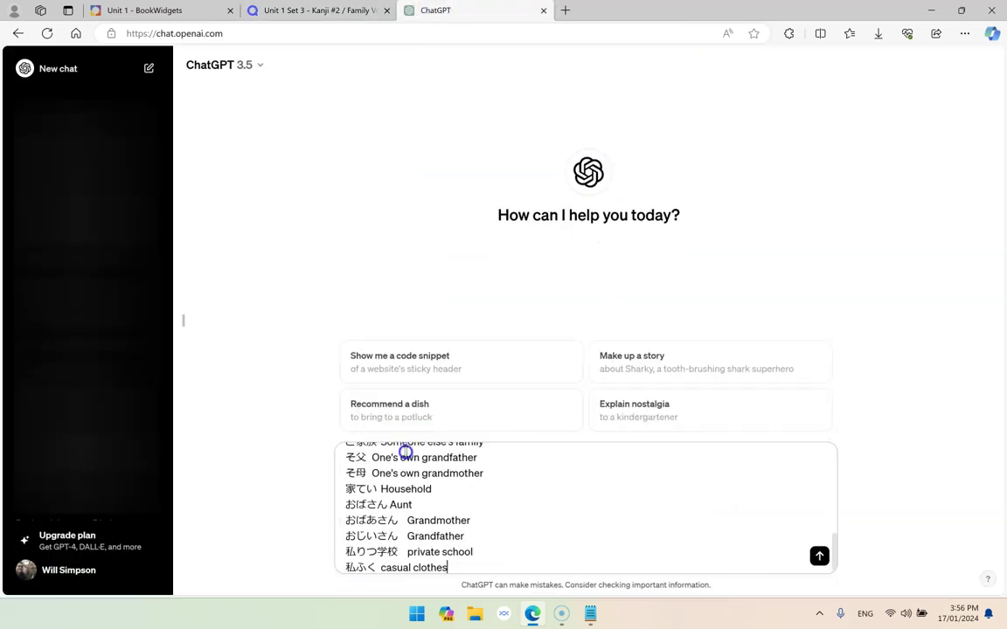
Insert the full prompt from the "Quizlet to BookWidgets Prompt" text file above the vocabulary list, separated by a blank line, and send the message
scroll(402, 498, up, 10)
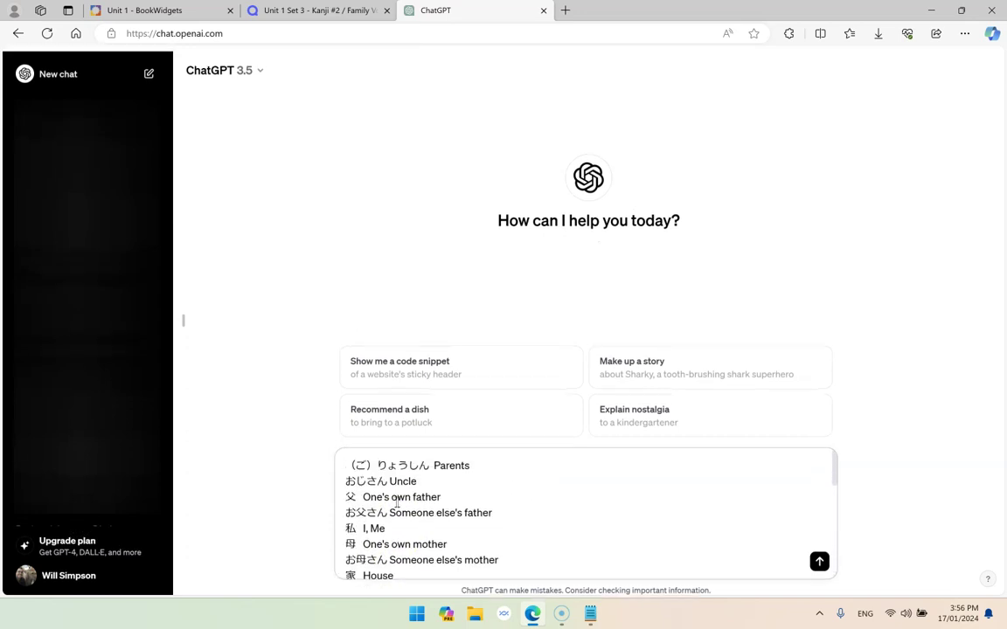
click(351, 459)
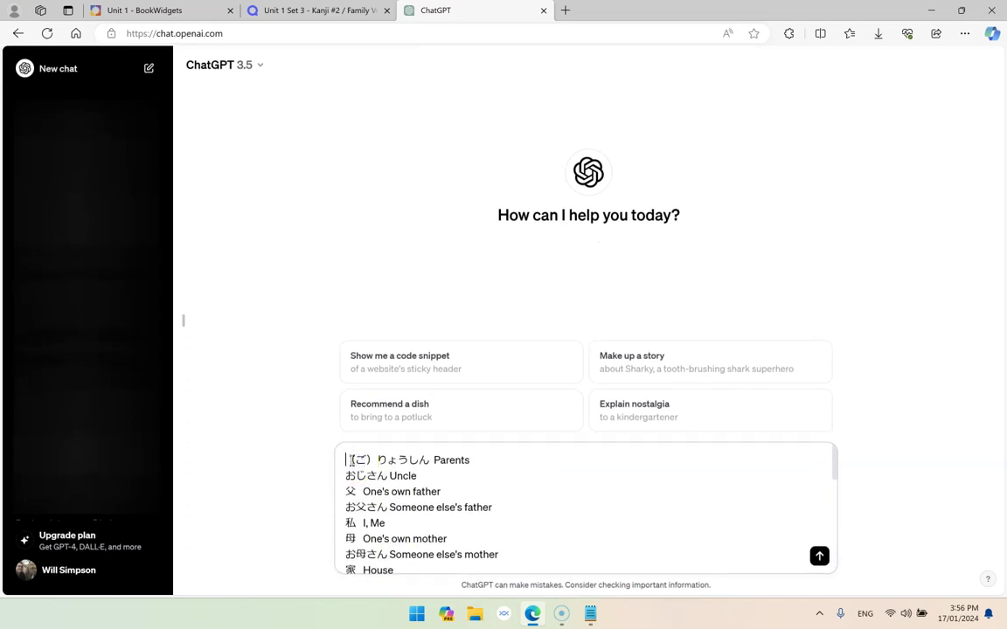
key(shift+Return)
key(shift+Return)
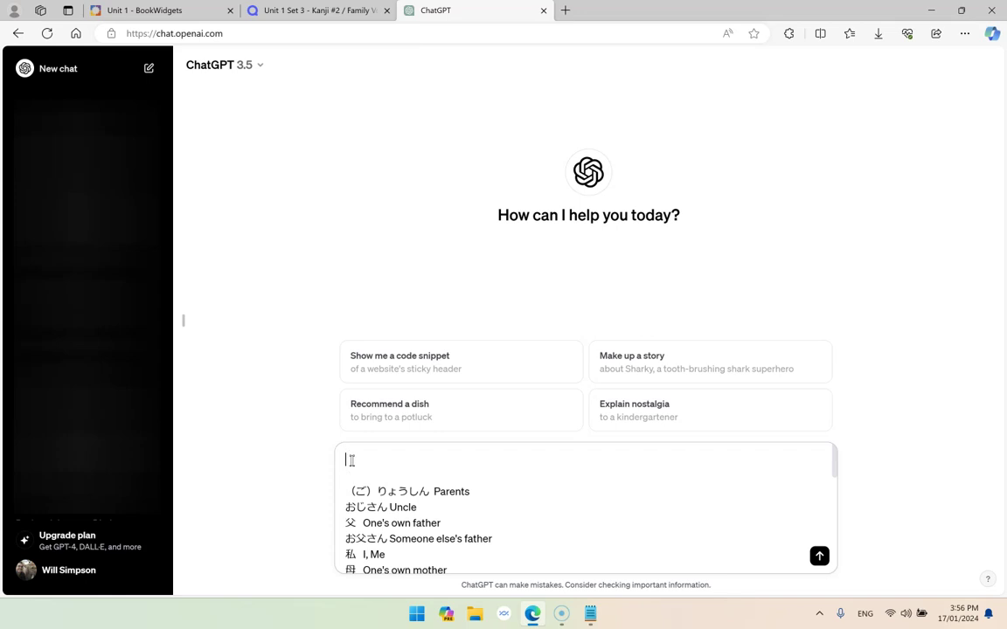
click(591, 614)
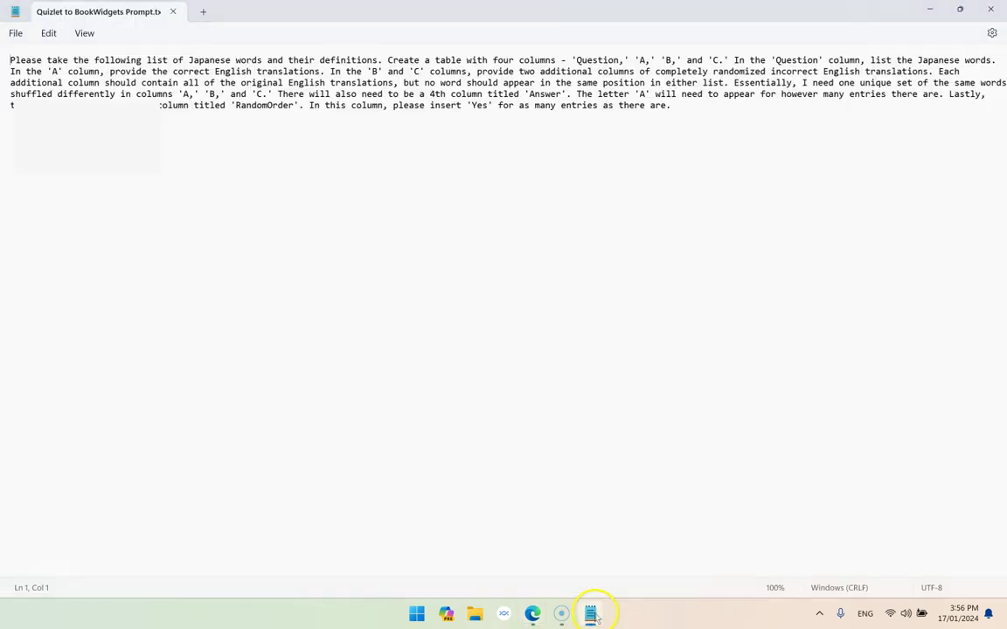
key(ctrl+a)
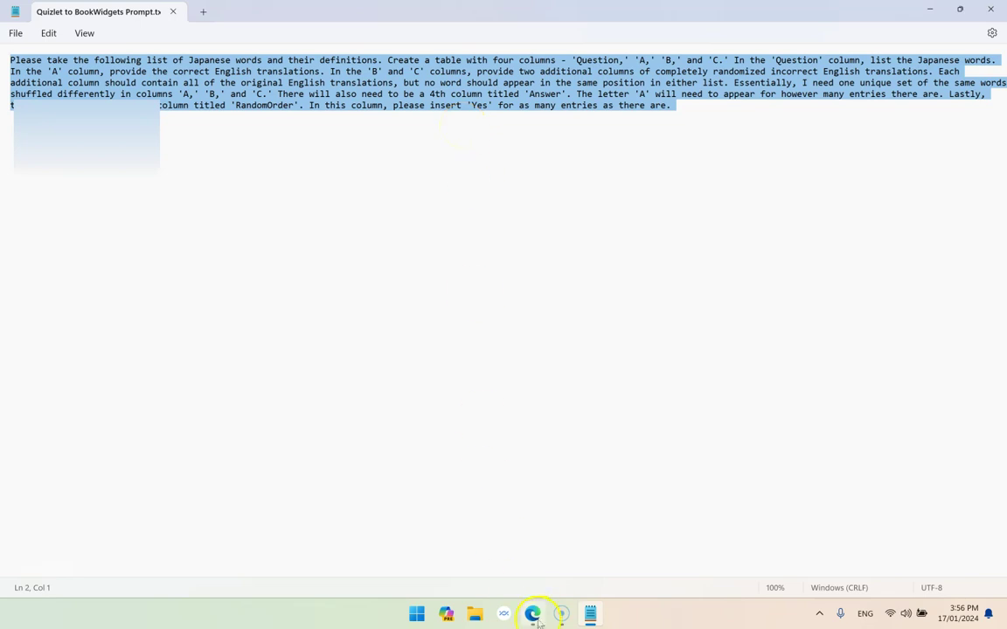
click(532, 614)
key(ctrl+v)
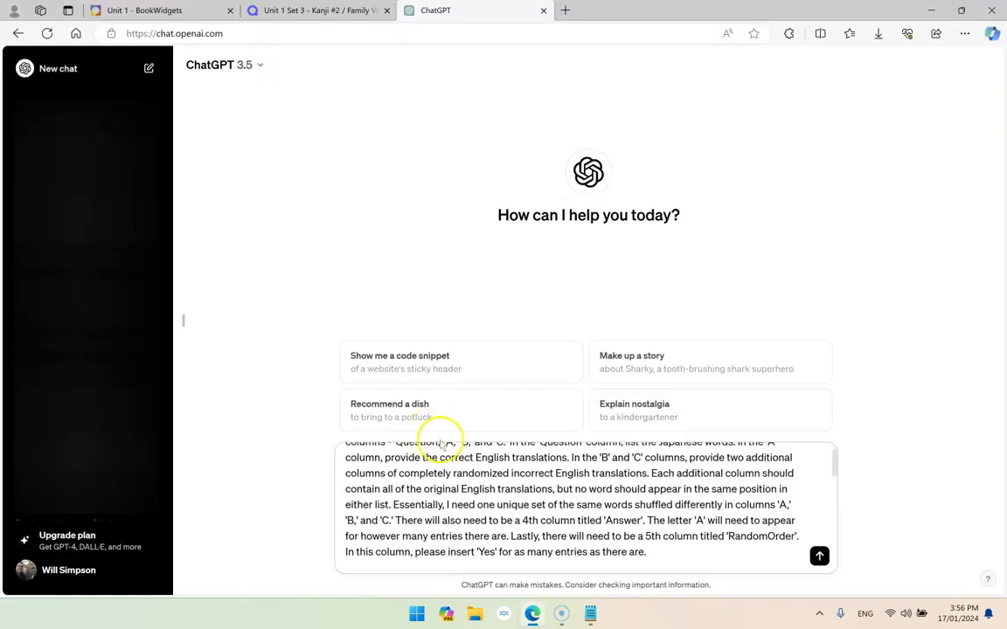
click(818, 556)
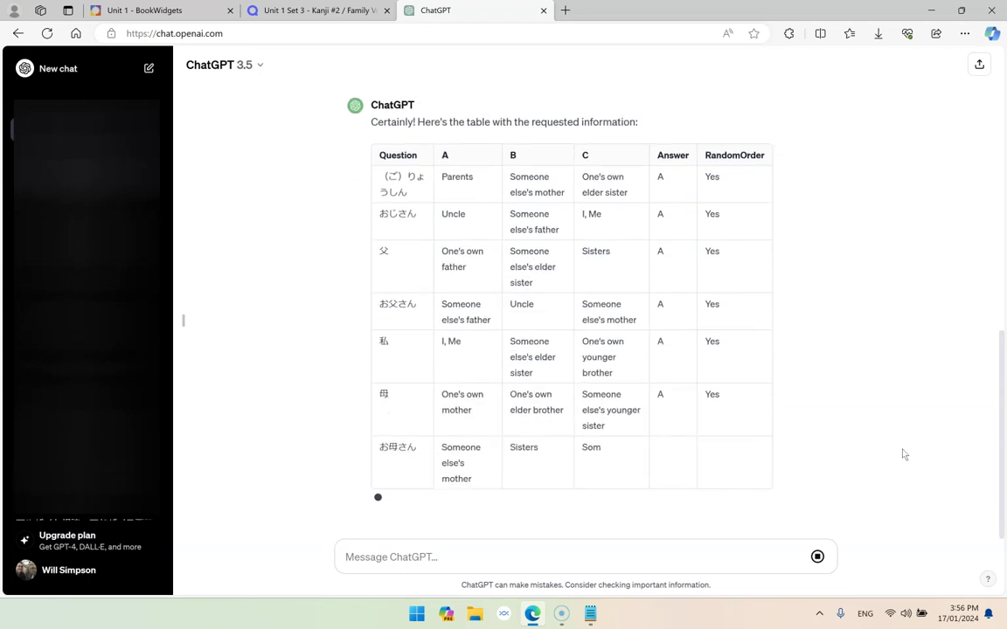
Review the generated vocabulary table and copy all of it, from the Question header through the last row
scroll(904, 454, up, 1)
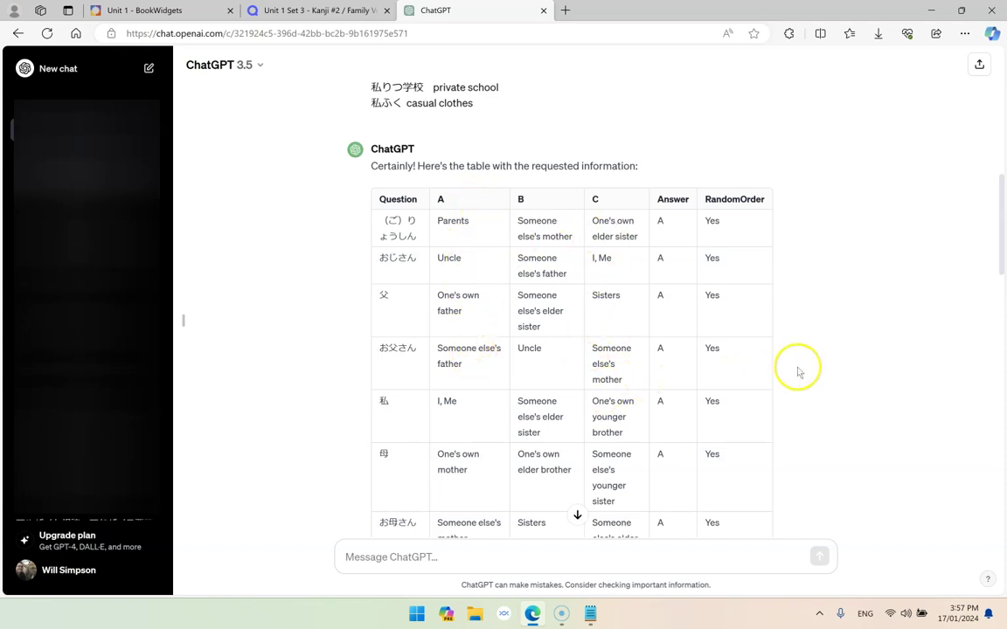
scroll(798, 372, down, 2)
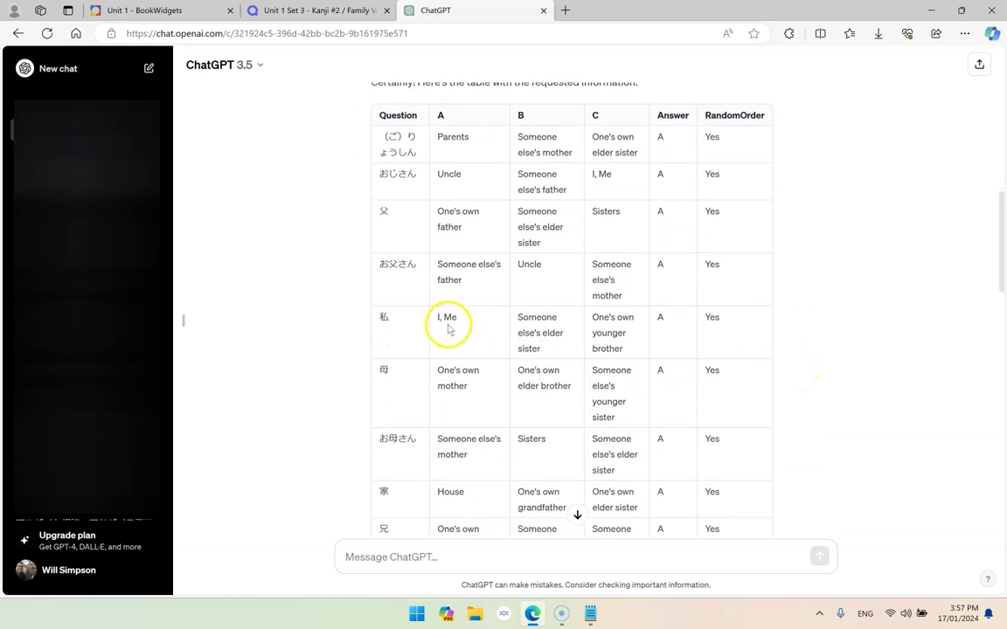
scroll(599, 386, down, 1)
scroll(599, 386, down, 5)
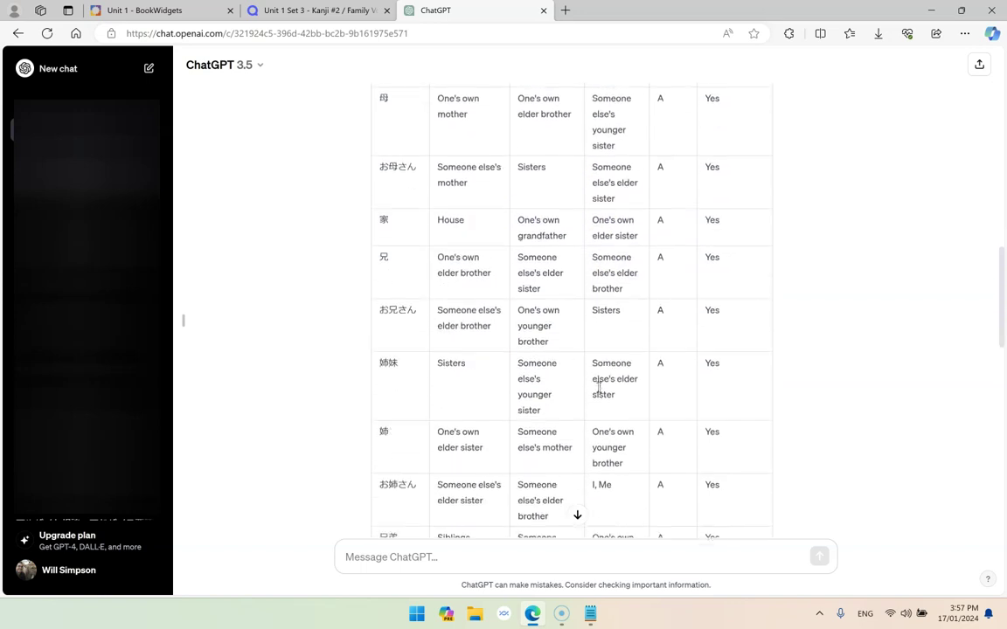
scroll(598, 387, down, 9)
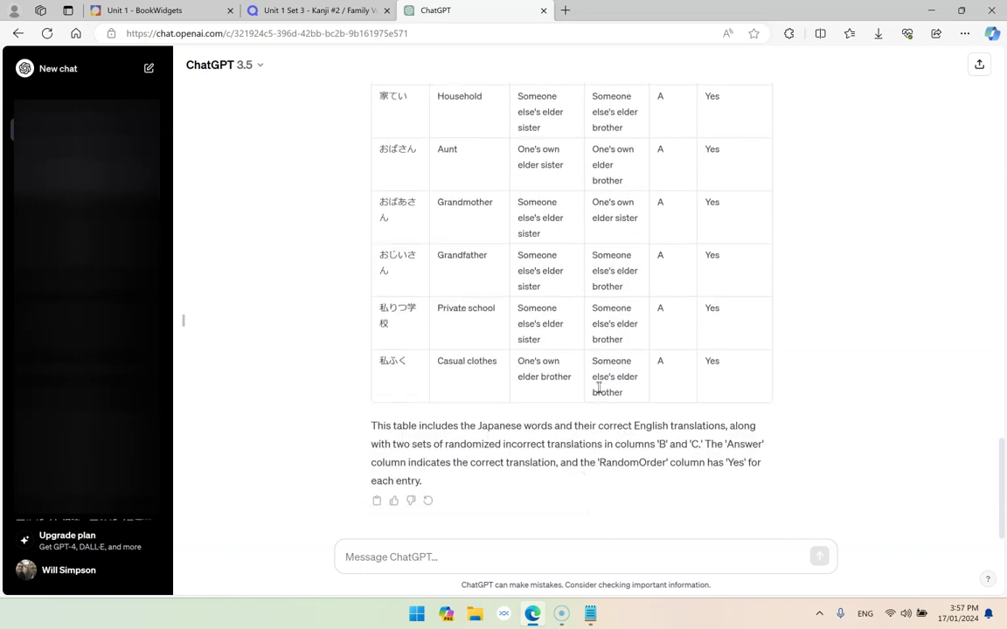
scroll(598, 389, up, 10)
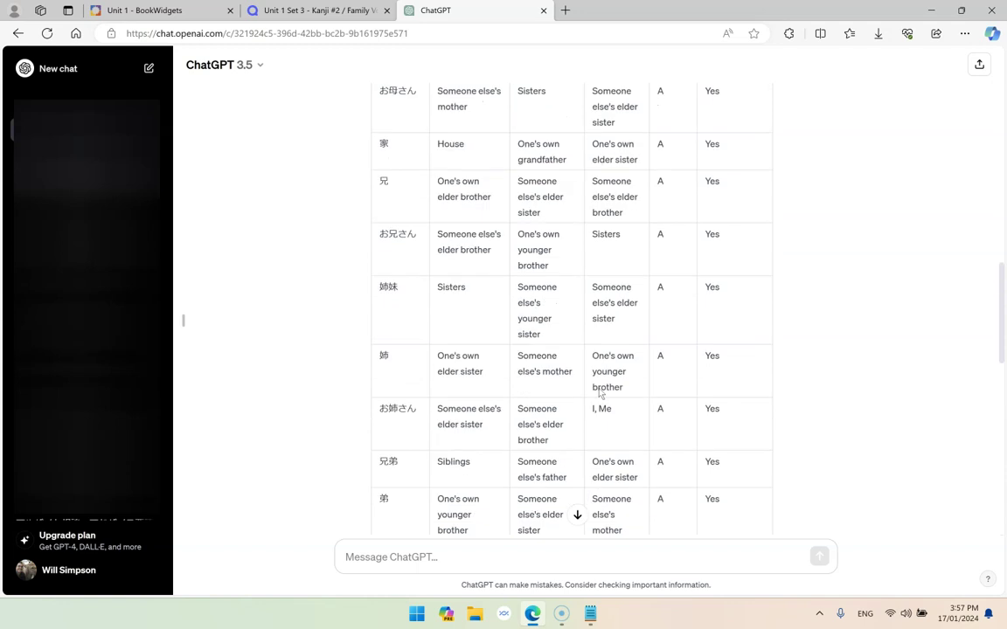
scroll(598, 391, up, 5)
drag(381, 255, 737, 375)
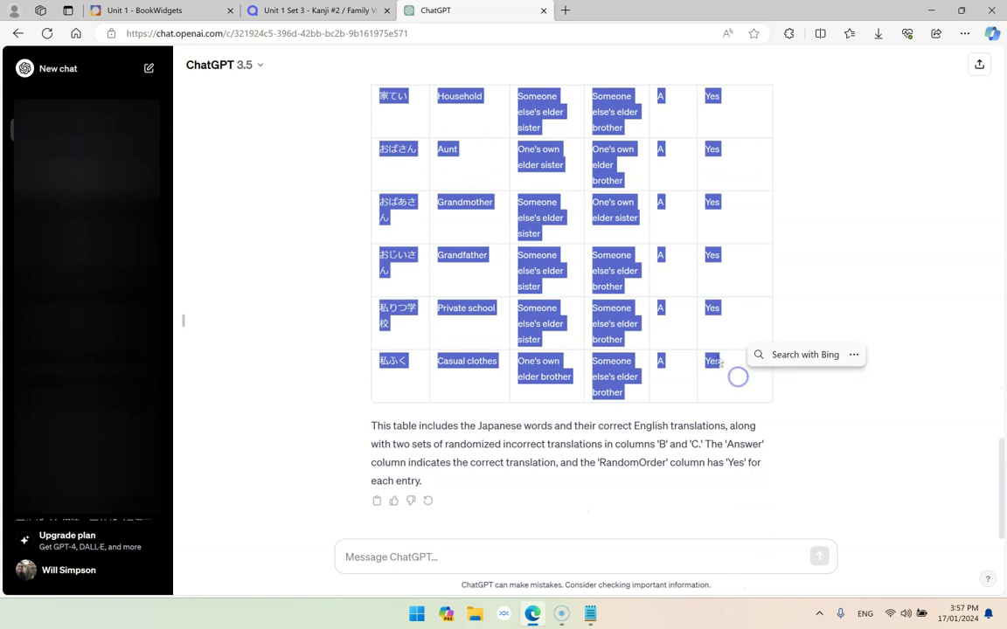
right_click(712, 356)
click(715, 368)
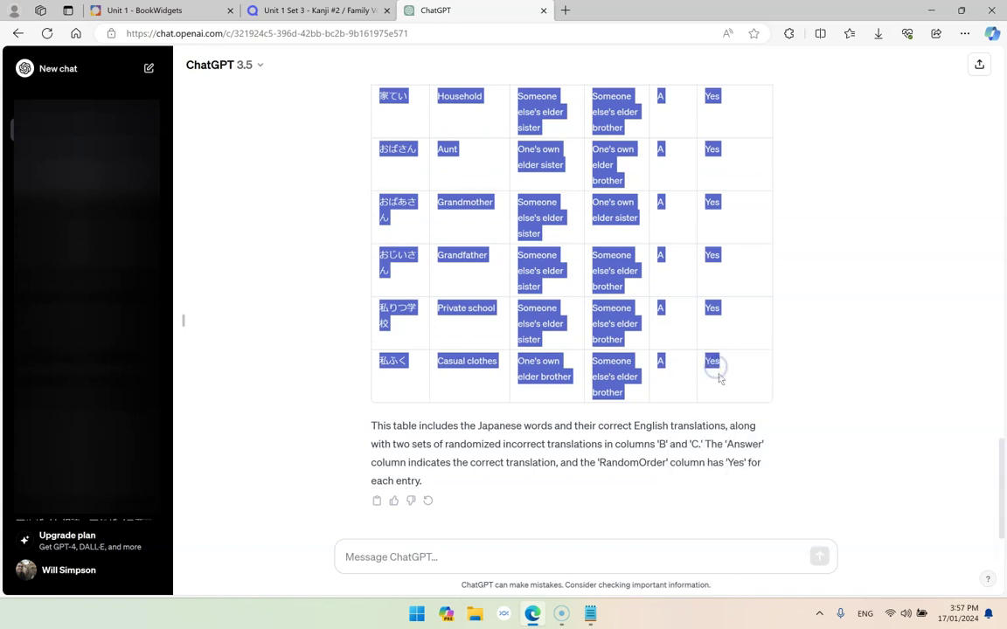
Open Excel with a blank workbook and paste the copied table at cell A1, keeping its source formatting
key(super)
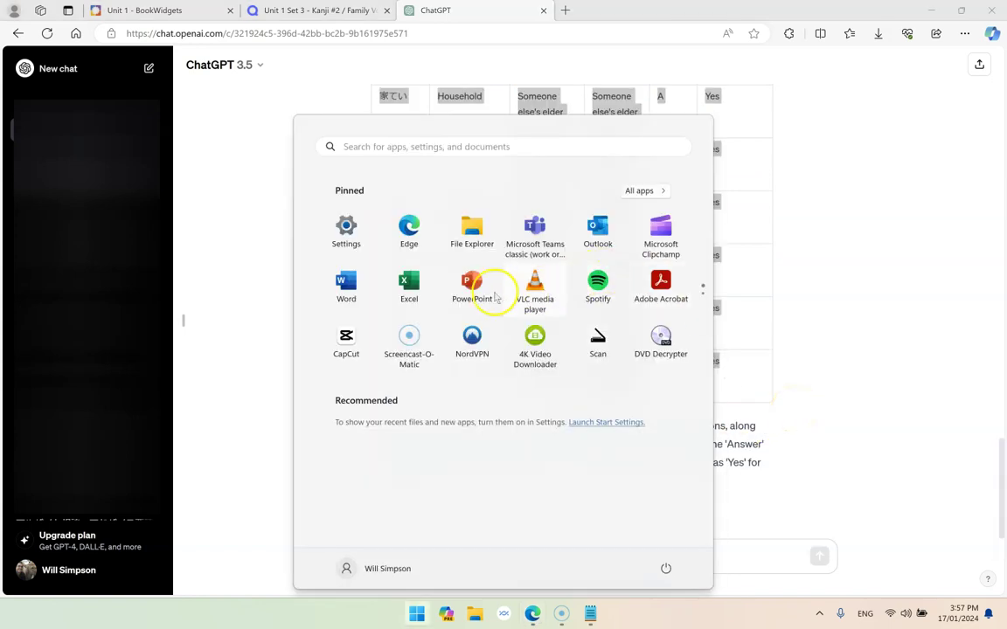
click(416, 287)
click(175, 141)
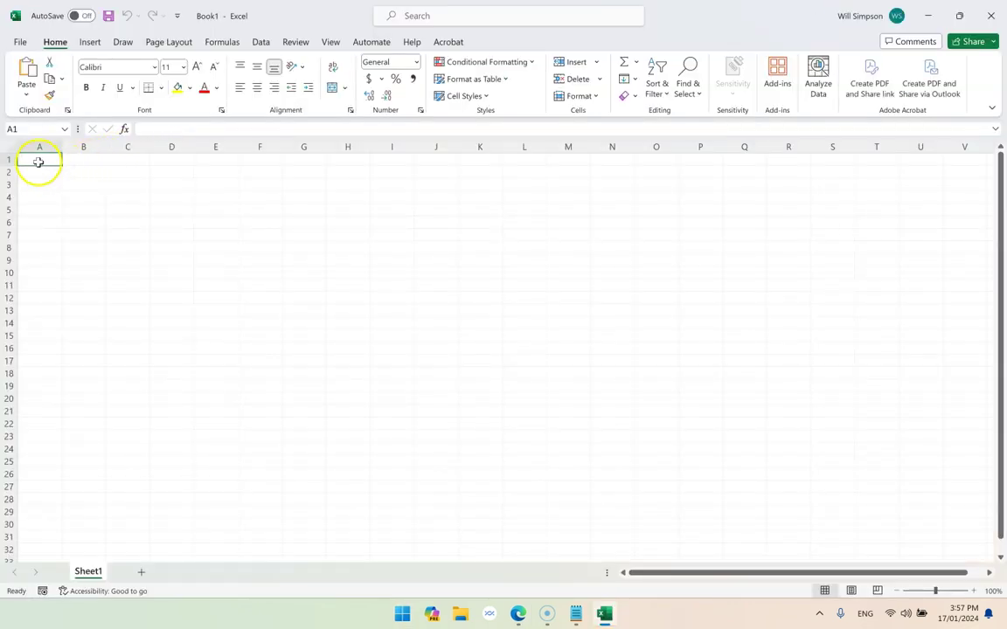
right_click(38, 161)
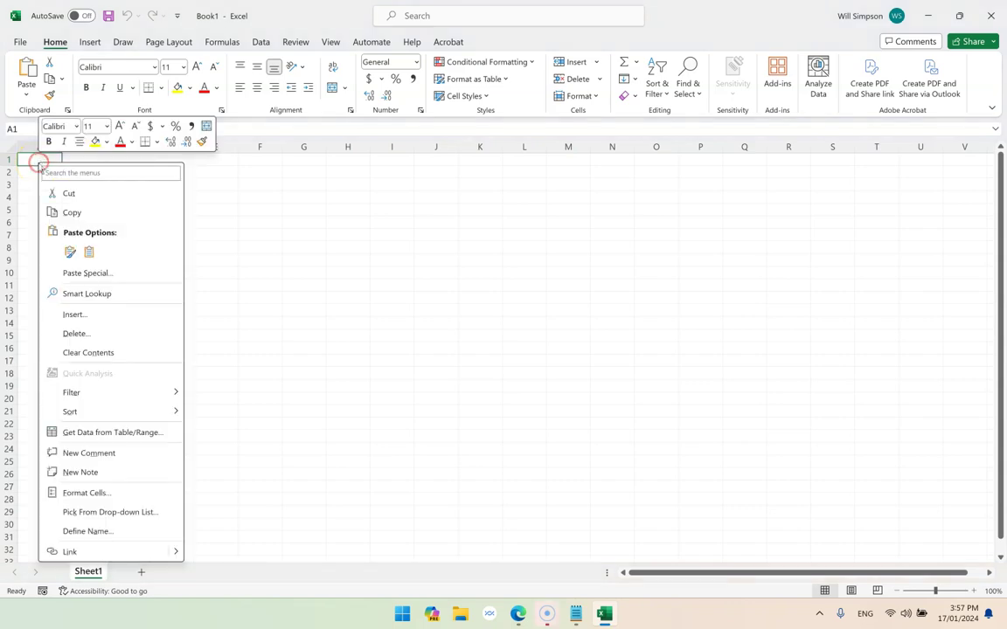
click(71, 253)
click(375, 263)
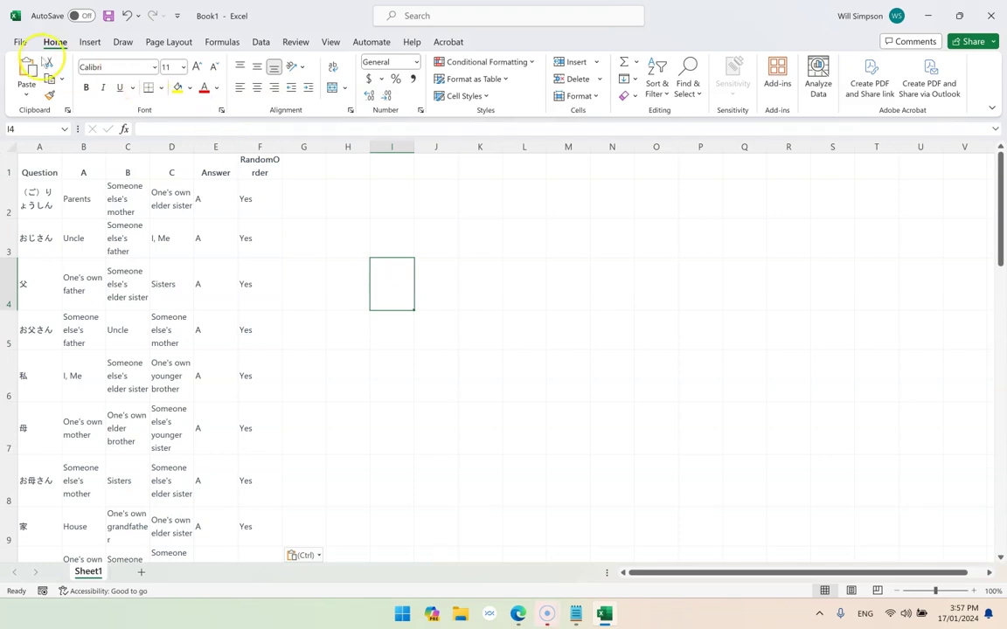
Save the workbook to the Desktop as a CSV UTF-8 (Comma delimited) file with a name beginning "Japanese Continuers Unit 1 Kanji Set"
click(19, 43)
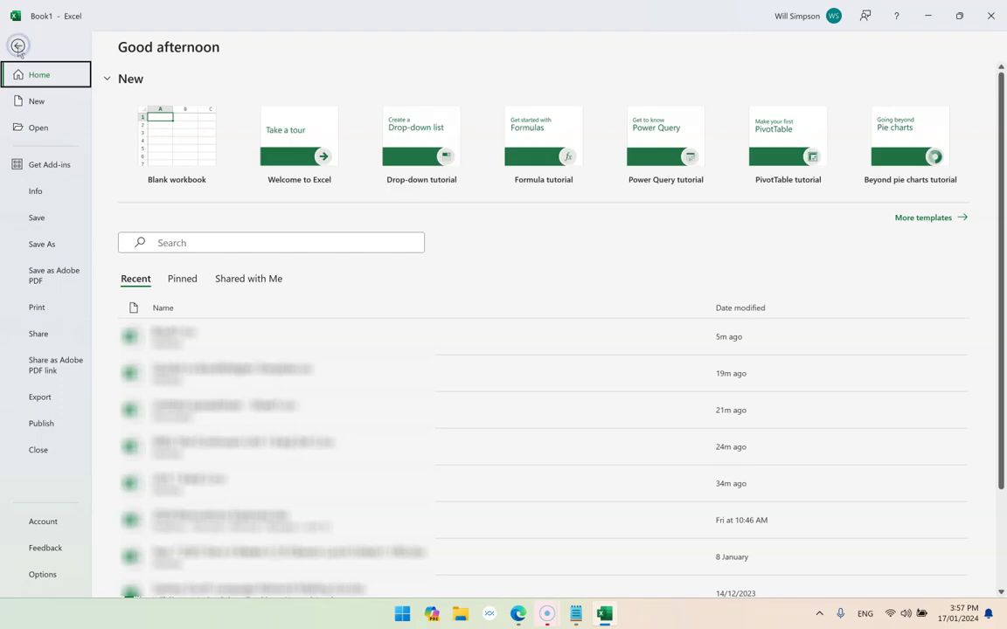
click(41, 248)
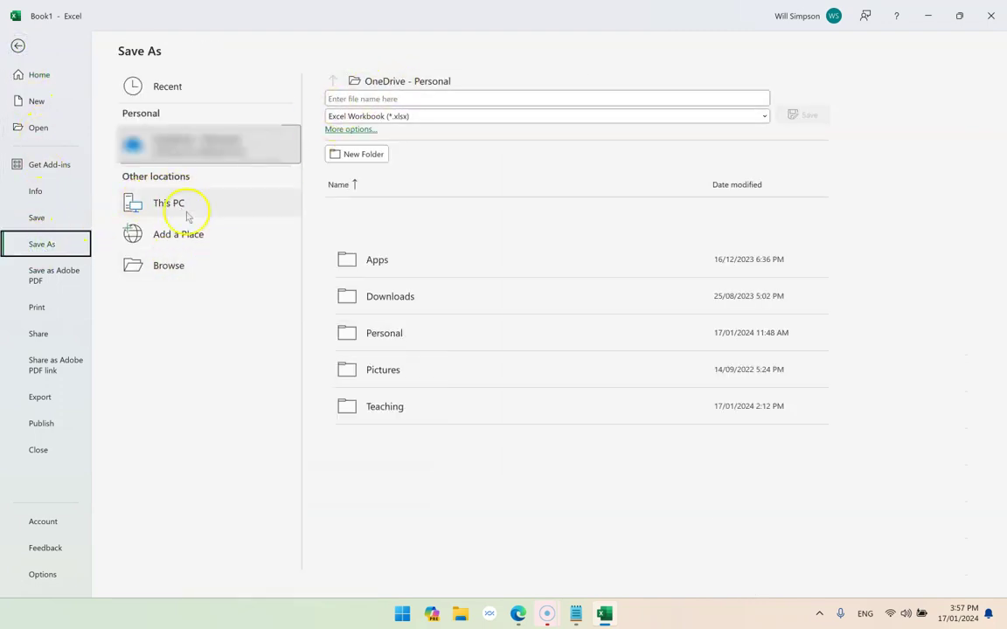
click(173, 268)
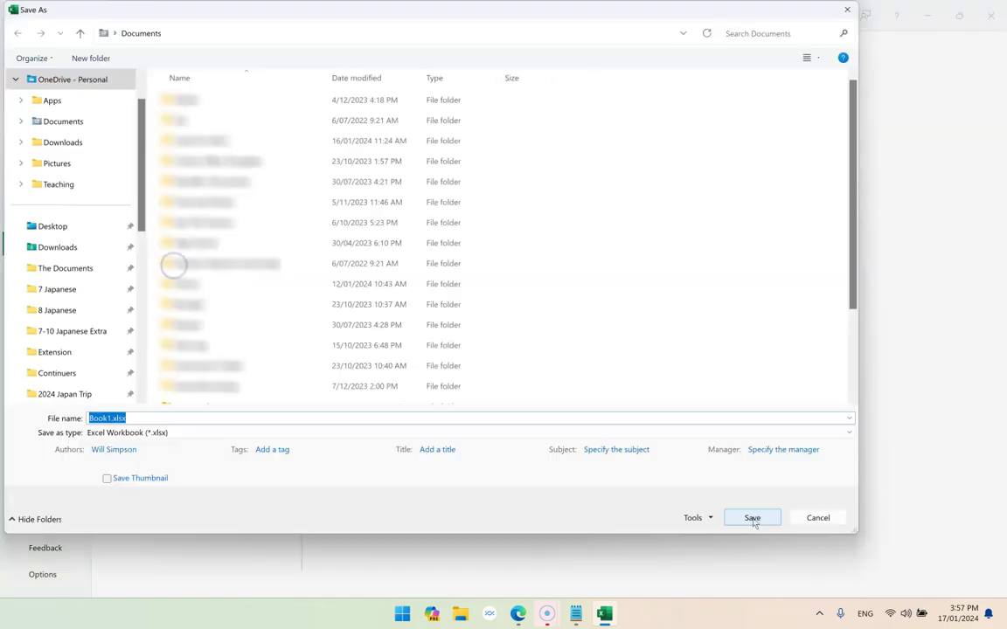
click(54, 229)
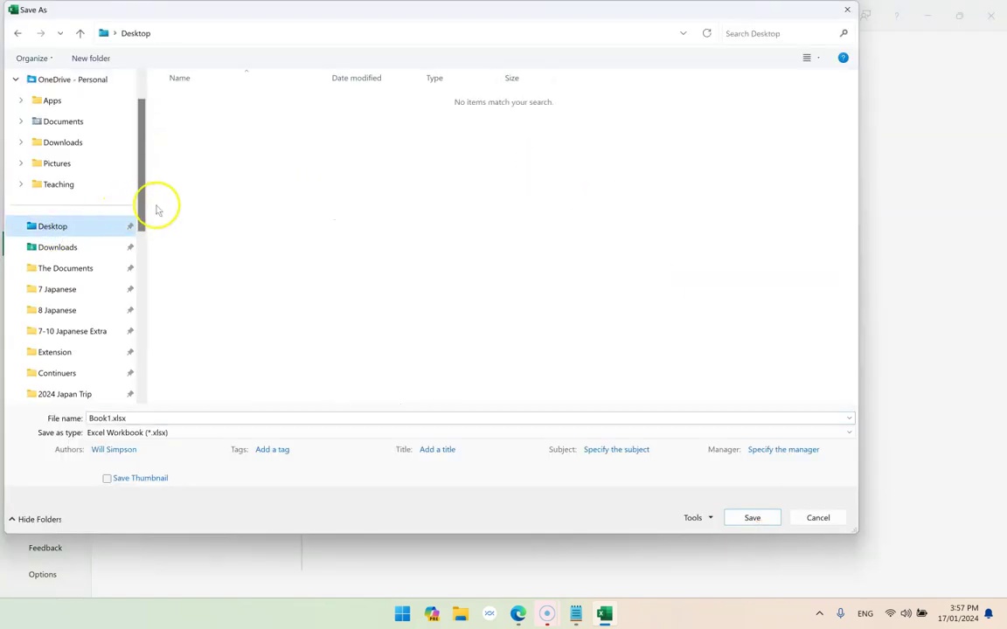
click(152, 433)
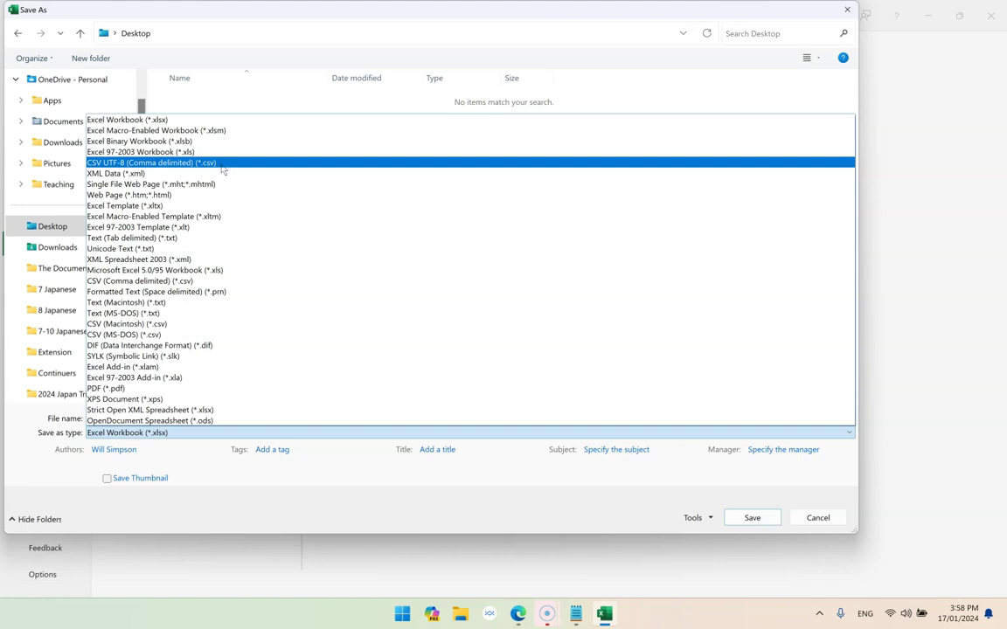
click(169, 165)
click(134, 418)
click(136, 420)
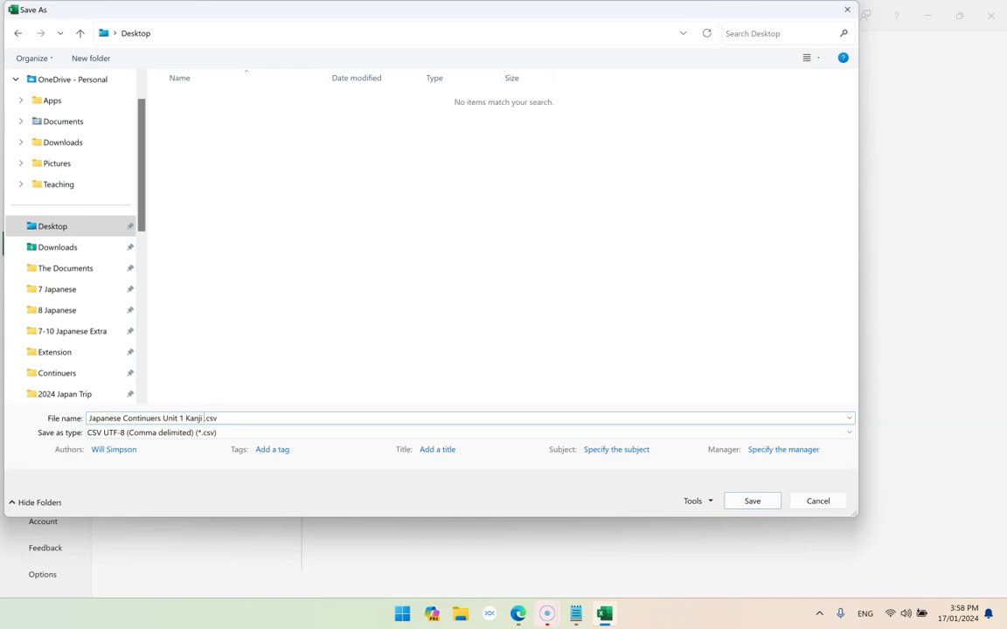
key(Return)
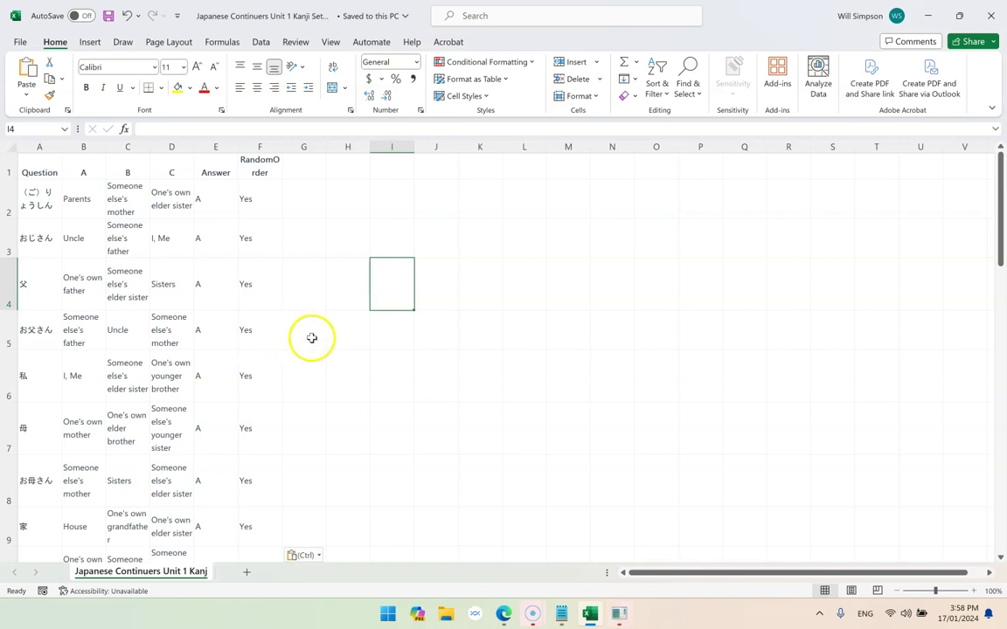
Switch to the BookWidgets page in the browser and create a new Worksheet widget in the Unit 1 folder
click(504, 611)
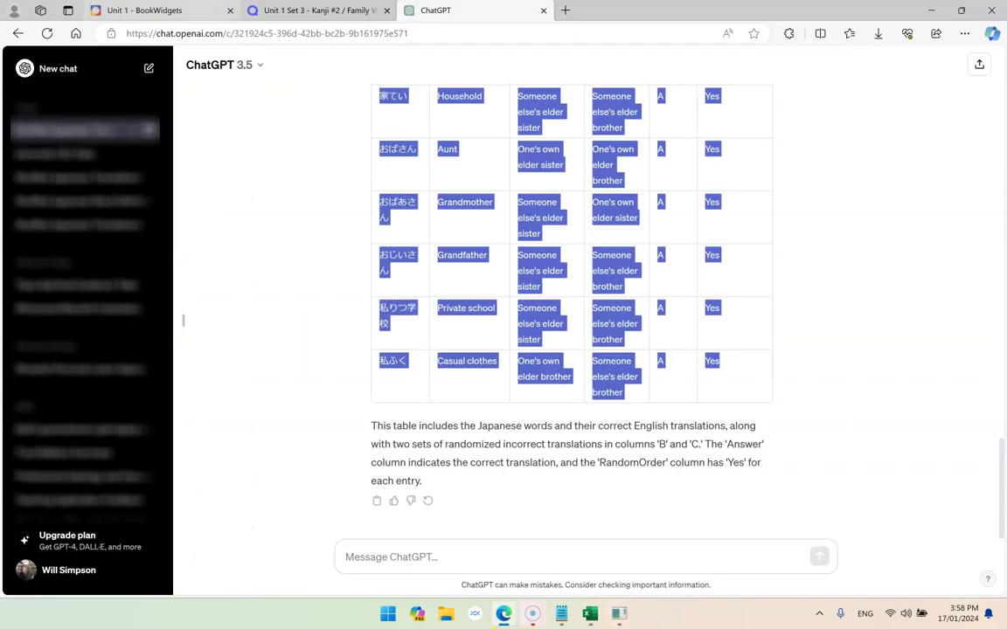
click(174, 10)
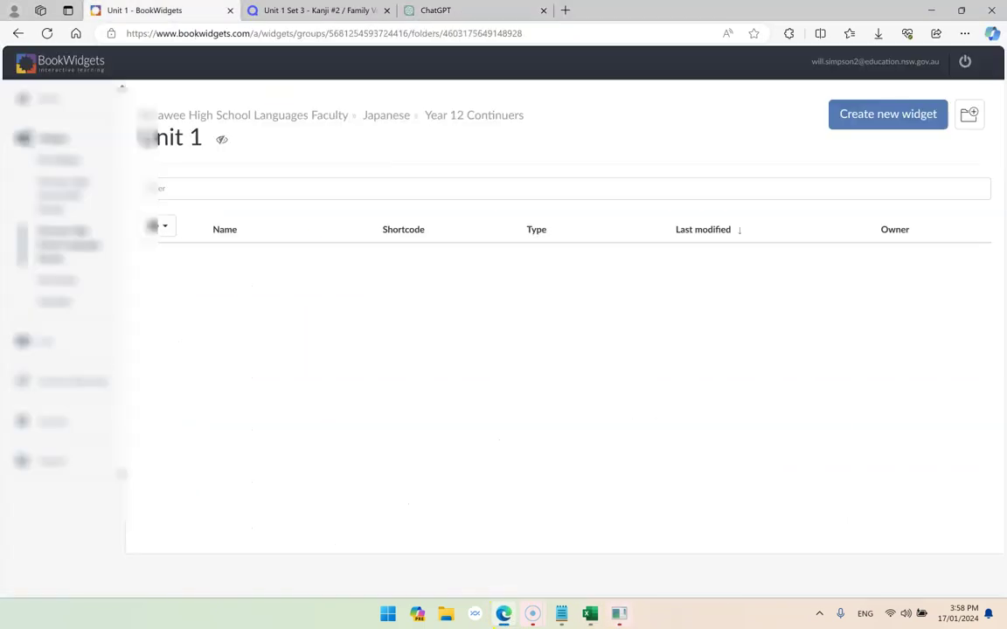
click(908, 113)
click(490, 184)
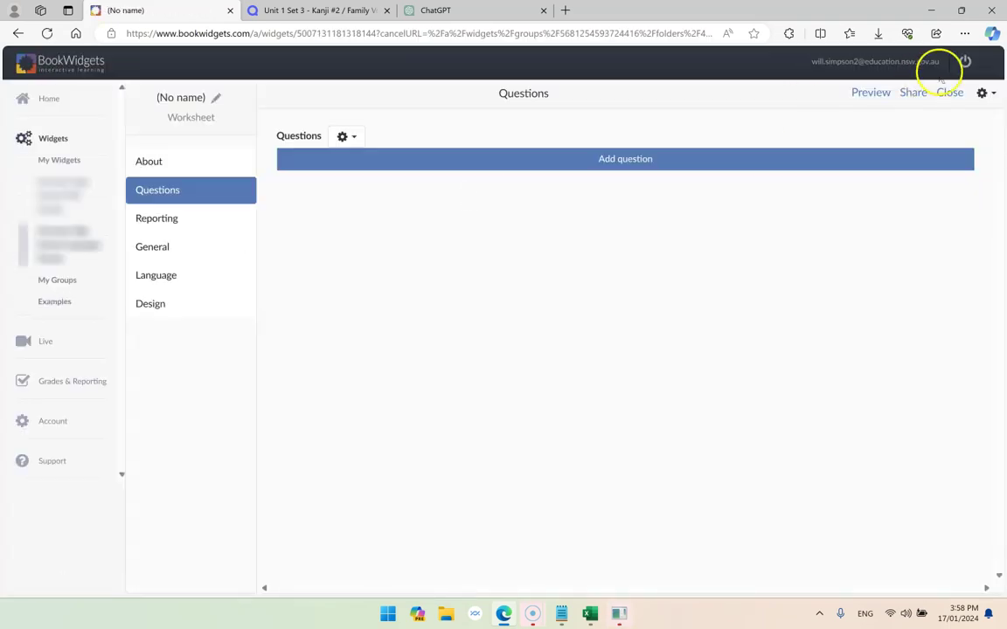
Import the CSV file "Japanese Continuers Unit 1 Kanji Set 2.csv" from the Desktop into the worksheet's questions
click(988, 93)
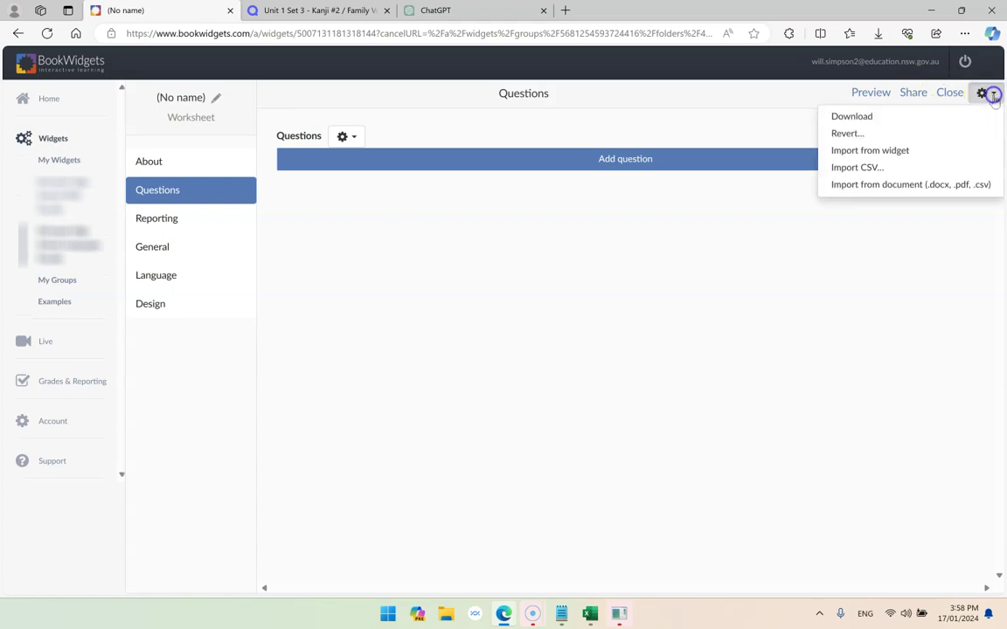
click(869, 168)
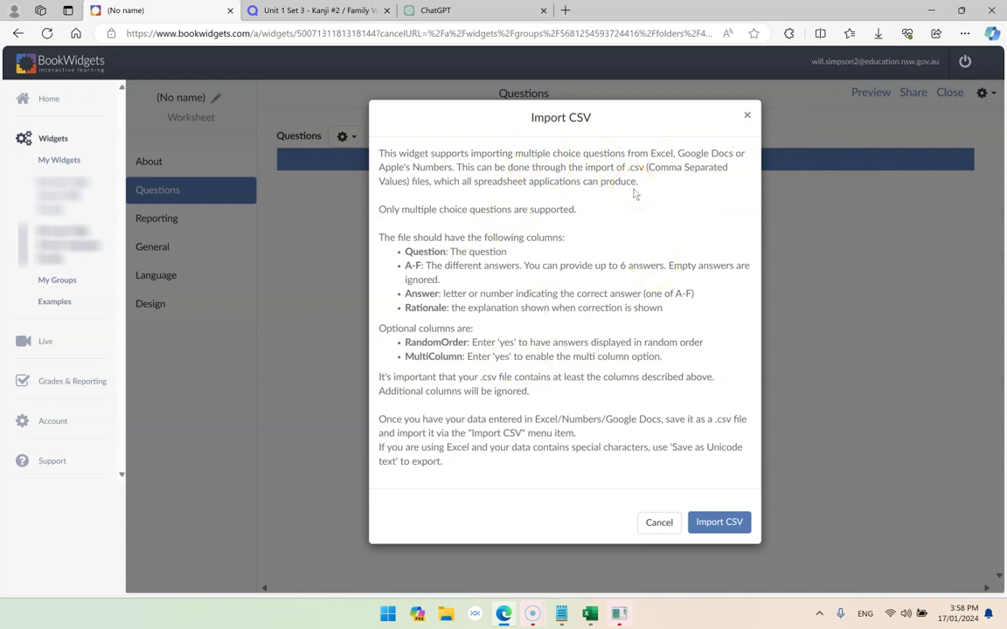
click(718, 522)
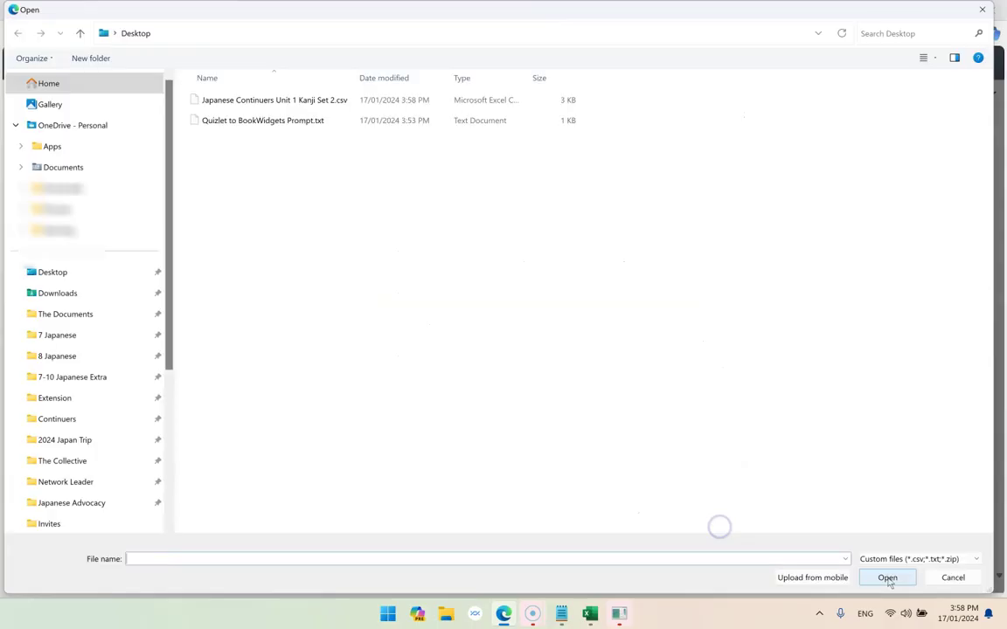
double_click(295, 103)
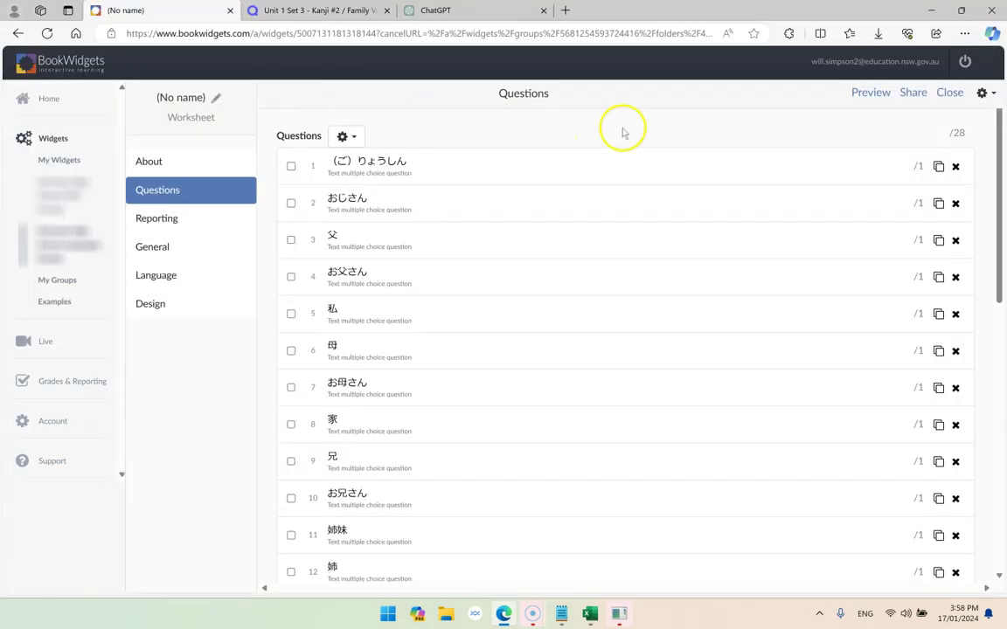
Preview the worksheet in student view, check the imported questions and their answer order from first to last, and close the preview
click(867, 94)
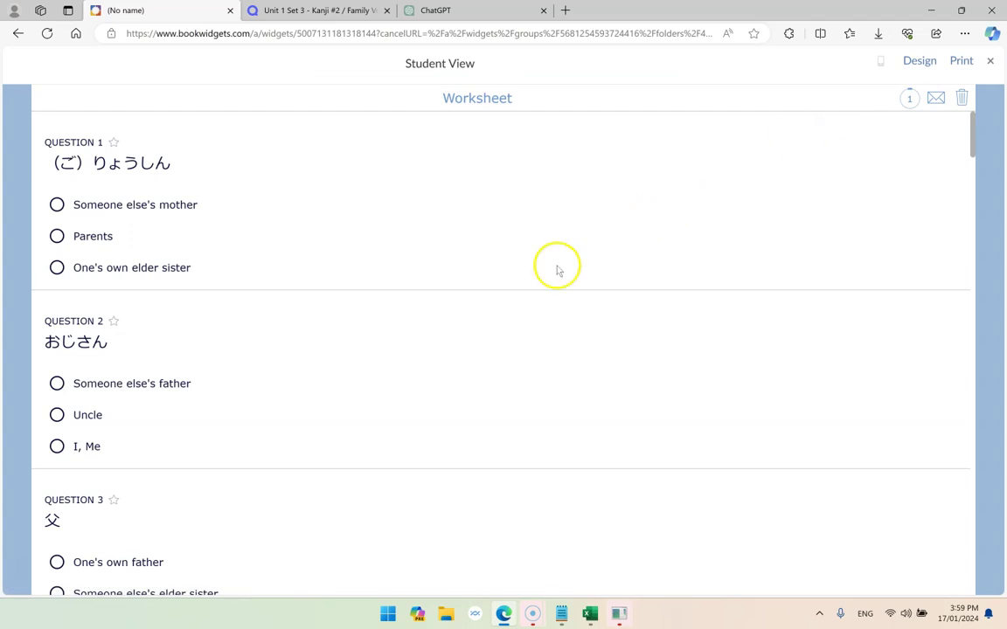
scroll(558, 266, down, 1)
scroll(557, 261, down, 3)
scroll(557, 261, down, 4)
scroll(557, 261, down, 8)
scroll(557, 261, down, 17)
scroll(558, 261, down, 20)
scroll(558, 261, up, 7)
scroll(557, 261, up, 20)
scroll(557, 261, down, 20)
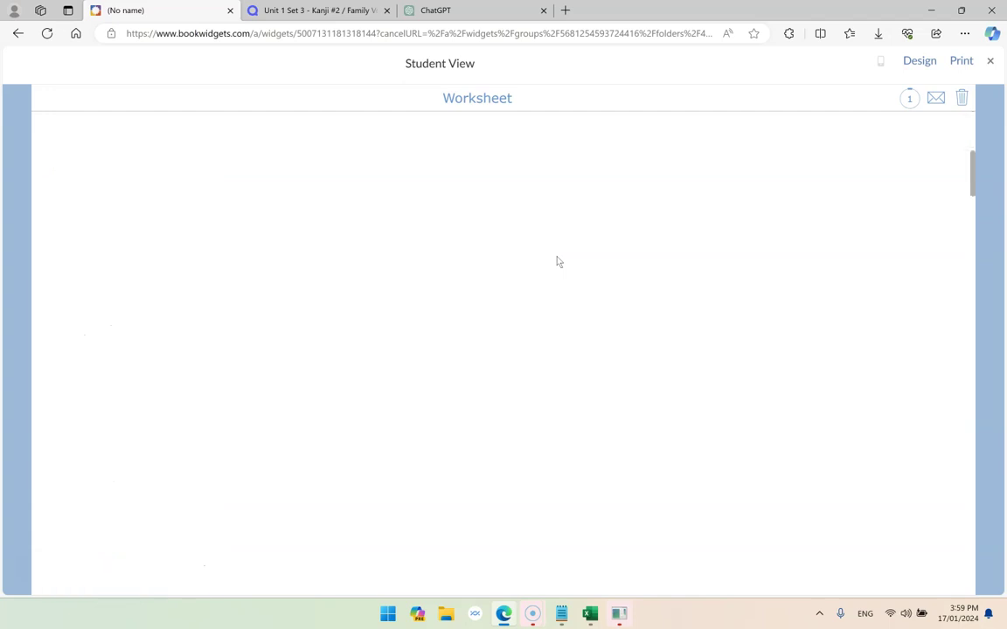
scroll(557, 261, down, 17)
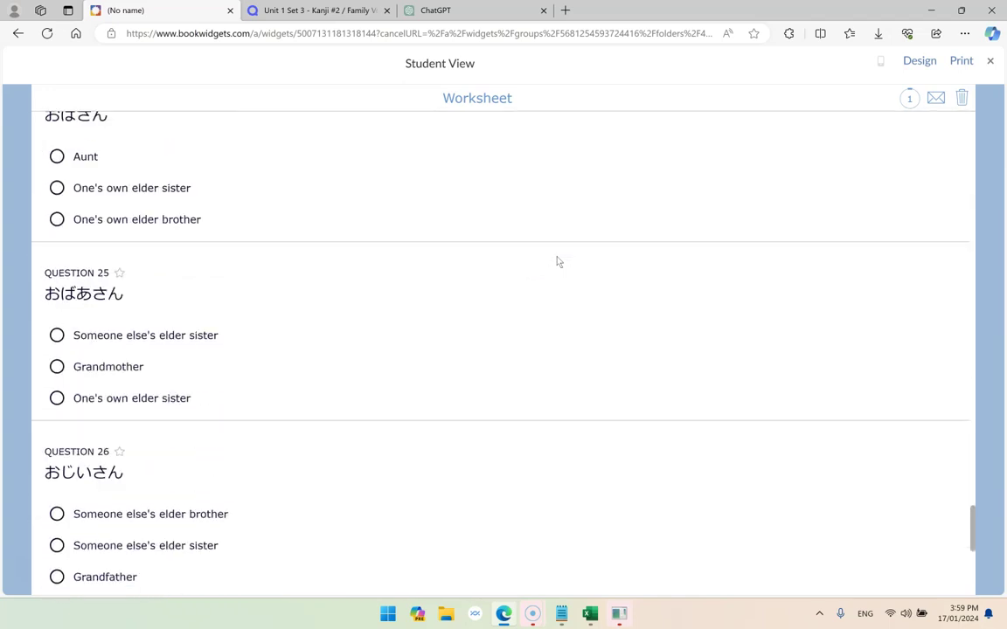
scroll(558, 262, up, 20)
scroll(558, 262, up, 20)
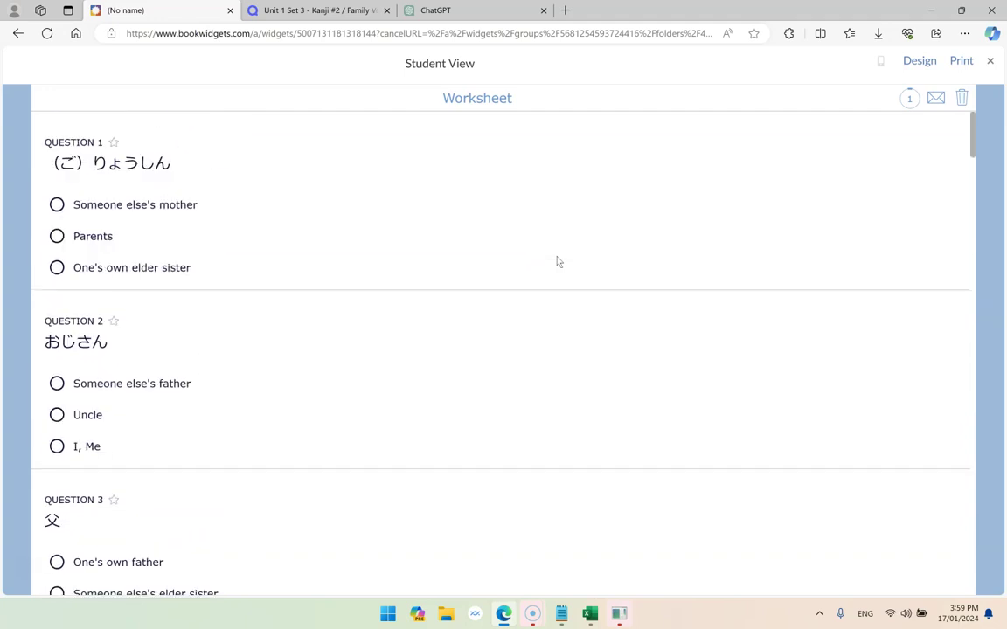
click(991, 63)
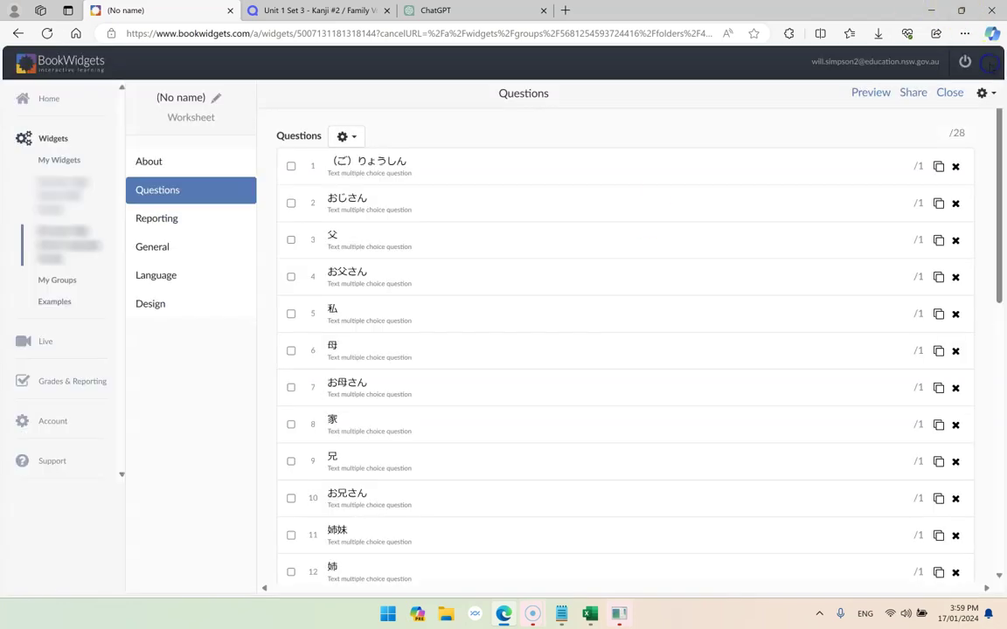